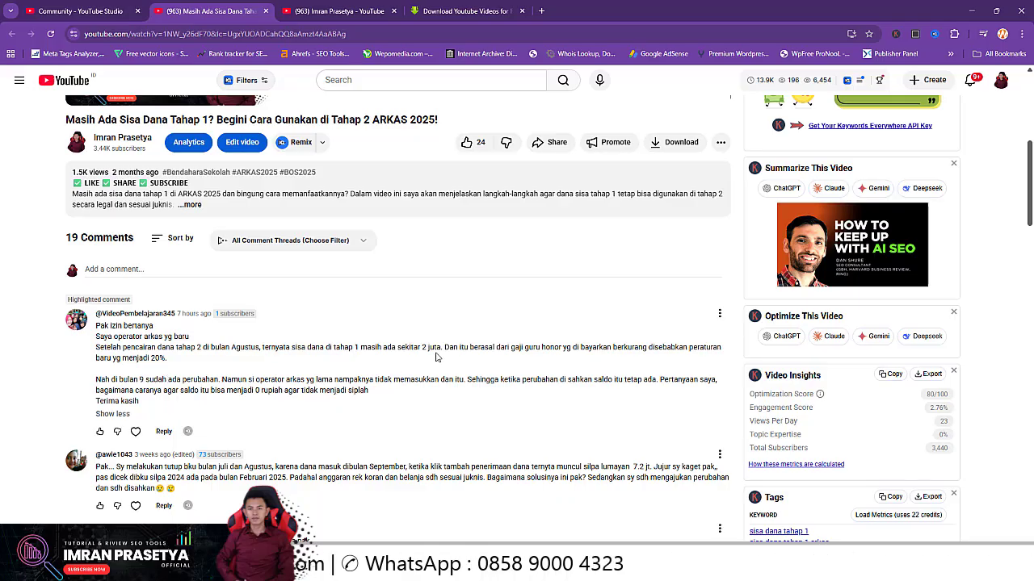
- Read the highlighted comment about the 2 million rupiah left over from stage 1, and look at the channel's video list
{"action": "left_click_drag", "start_coordinate": [438, 349], "coordinate": [412, 347]}
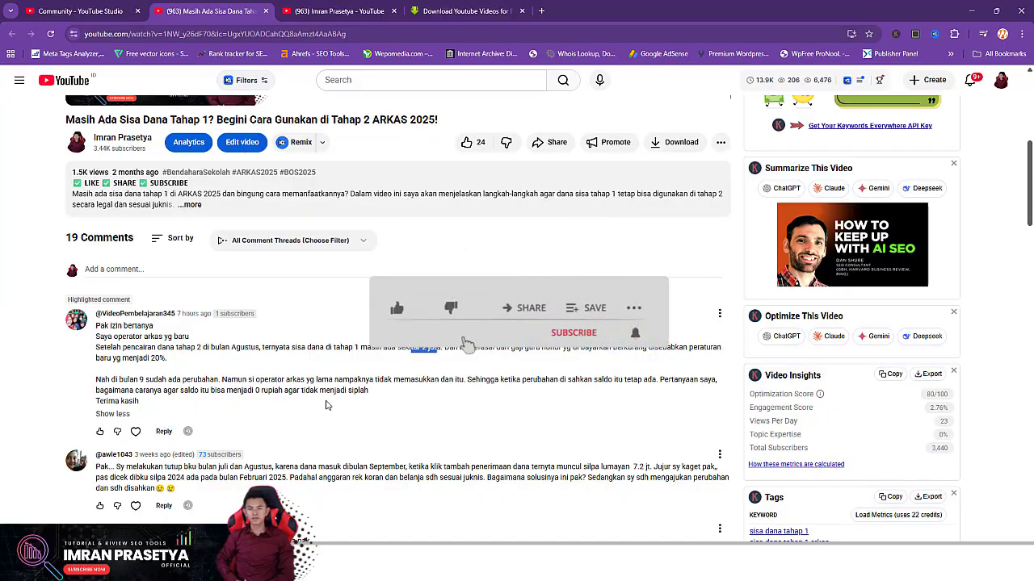
{"action": "left_click", "coordinate": [339, 5]}
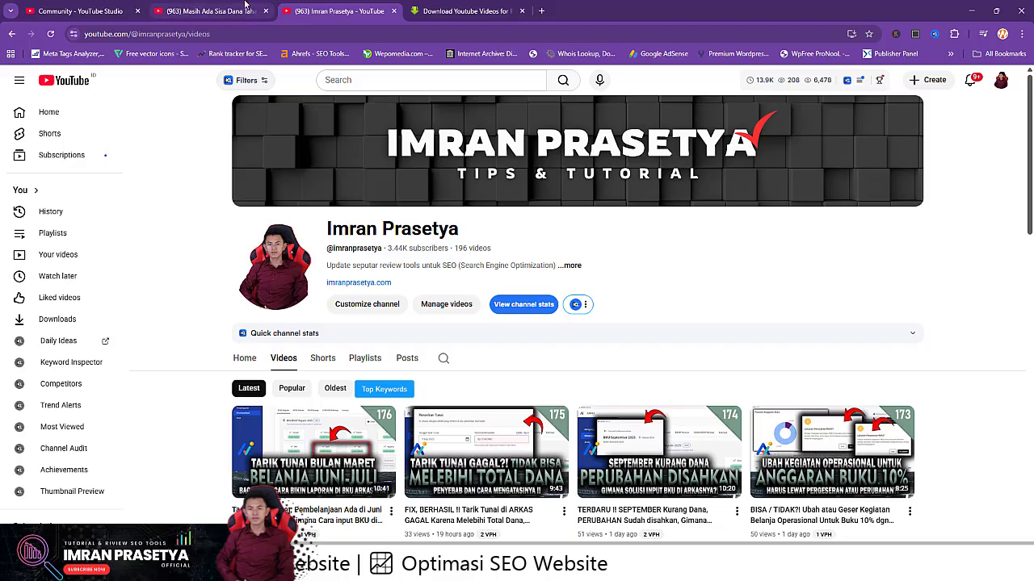
{"action": "left_click", "coordinate": [245, 6]}
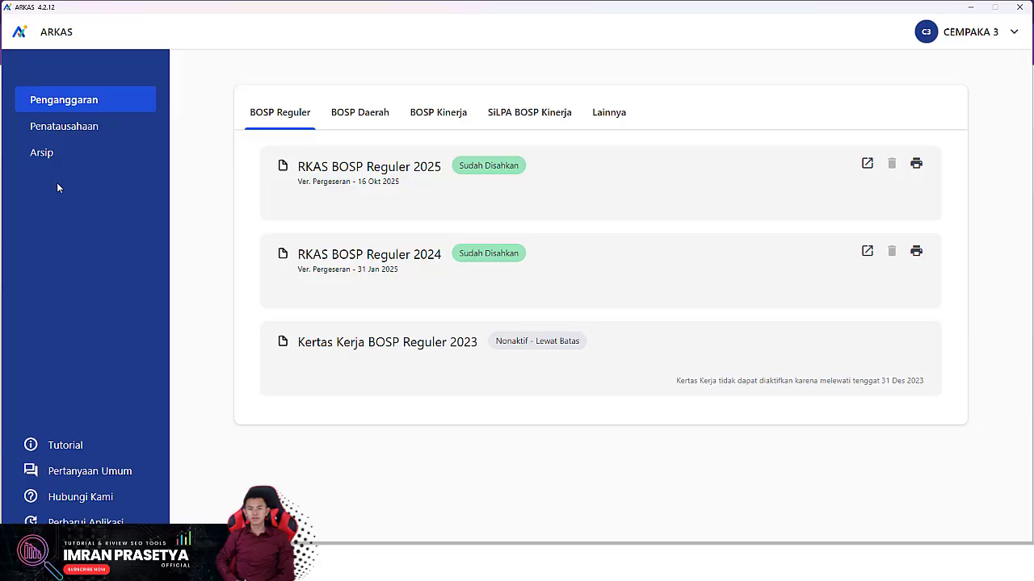
- Switch to ARKAS and review the August and July 2025 BKU cash books and the BOSP Reguler 2025 fund receipt history
{"action": "left_click", "coordinate": [87, 128]}
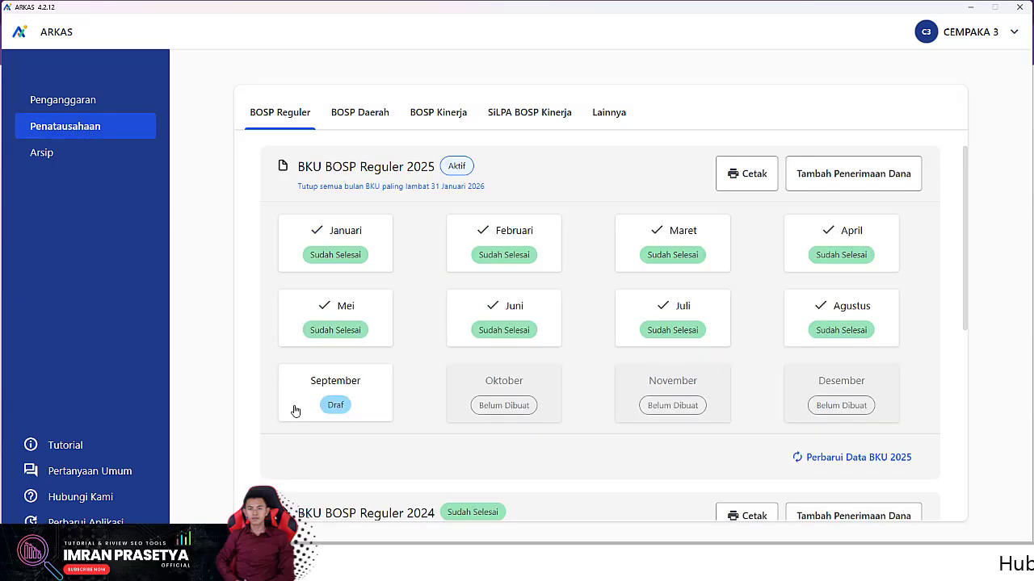
{"action": "left_click", "coordinate": [857, 308]}
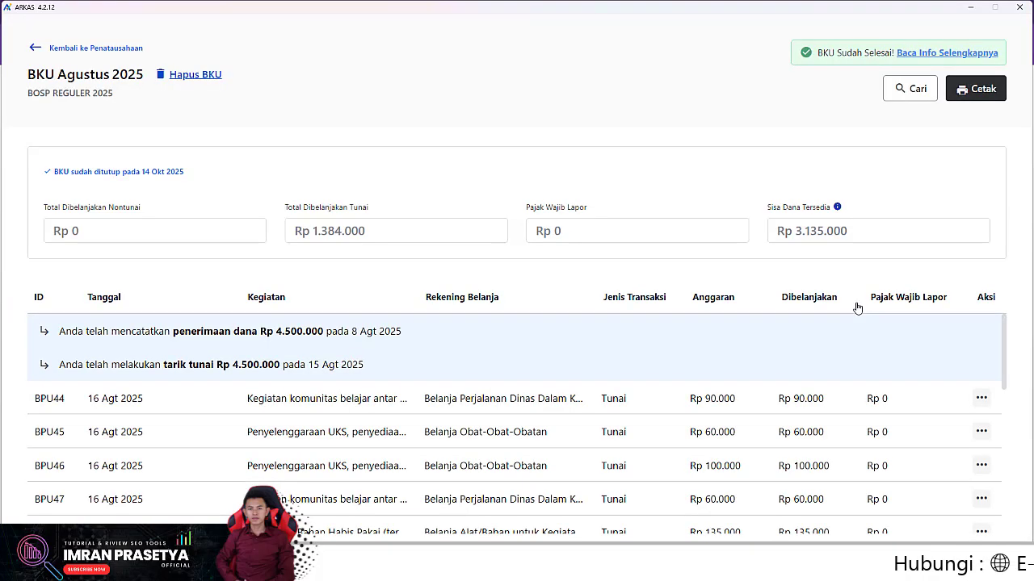
{"action": "left_click", "coordinate": [72, 48]}
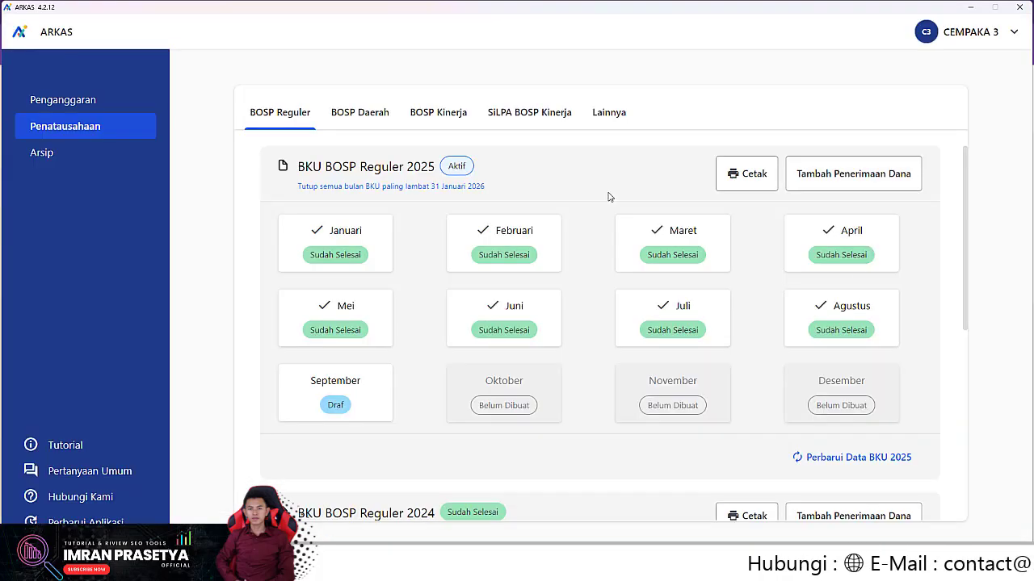
{"action": "left_click", "coordinate": [703, 326]}
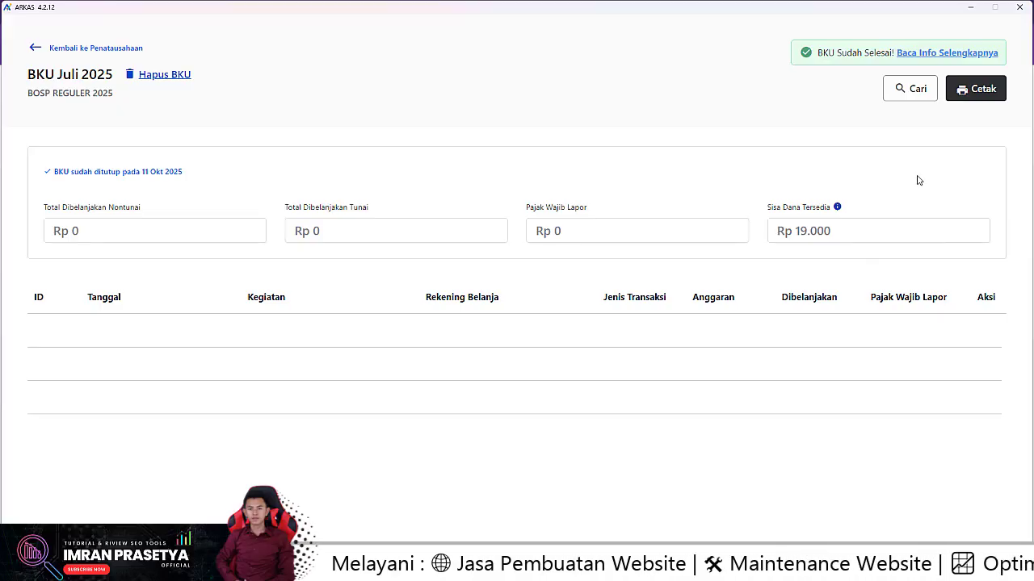
{"action": "left_click", "coordinate": [34, 48]}
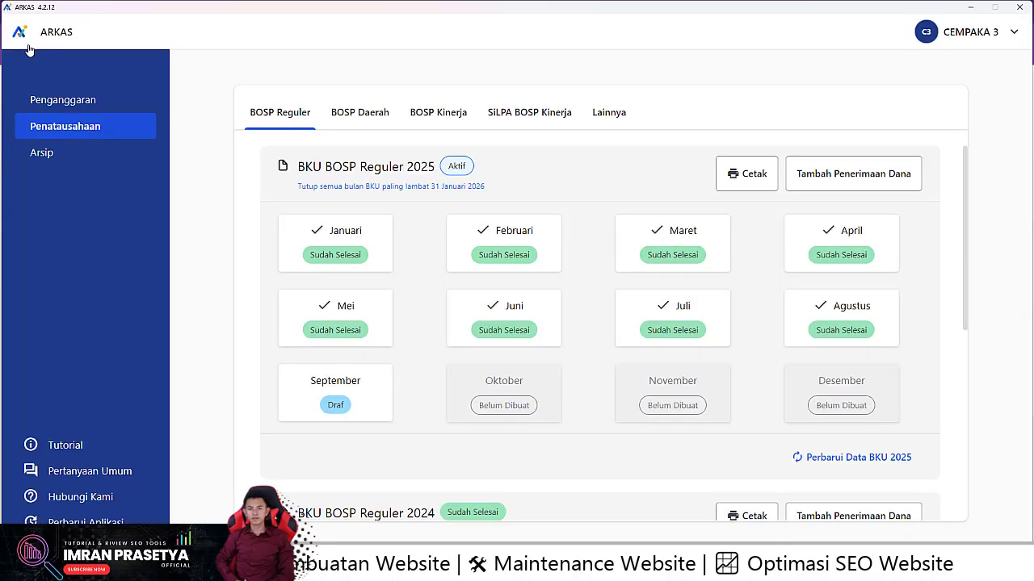
{"action": "left_click", "coordinate": [870, 324]}
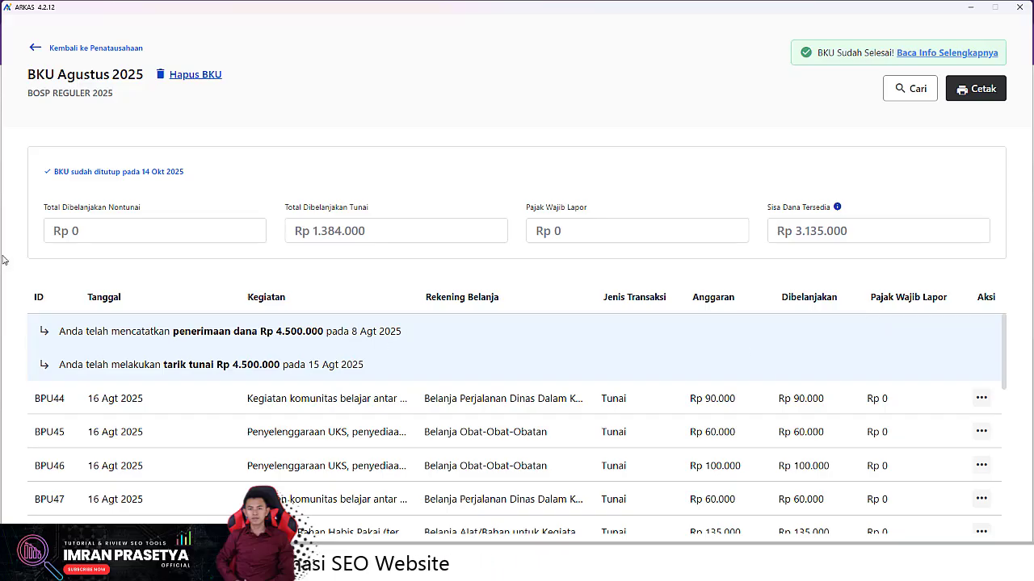
{"action": "left_click", "coordinate": [34, 51]}
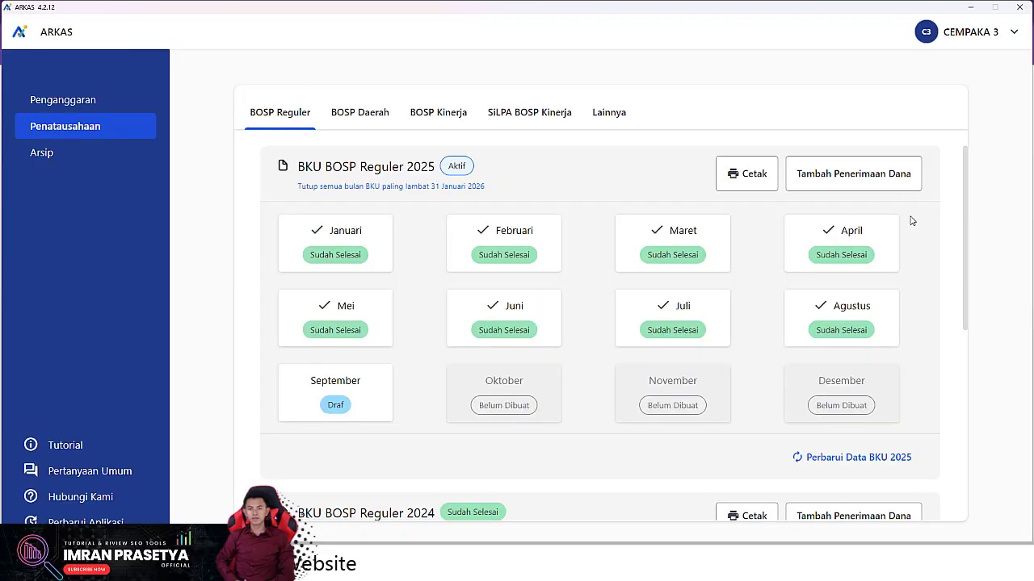
{"action": "left_click", "coordinate": [836, 171]}
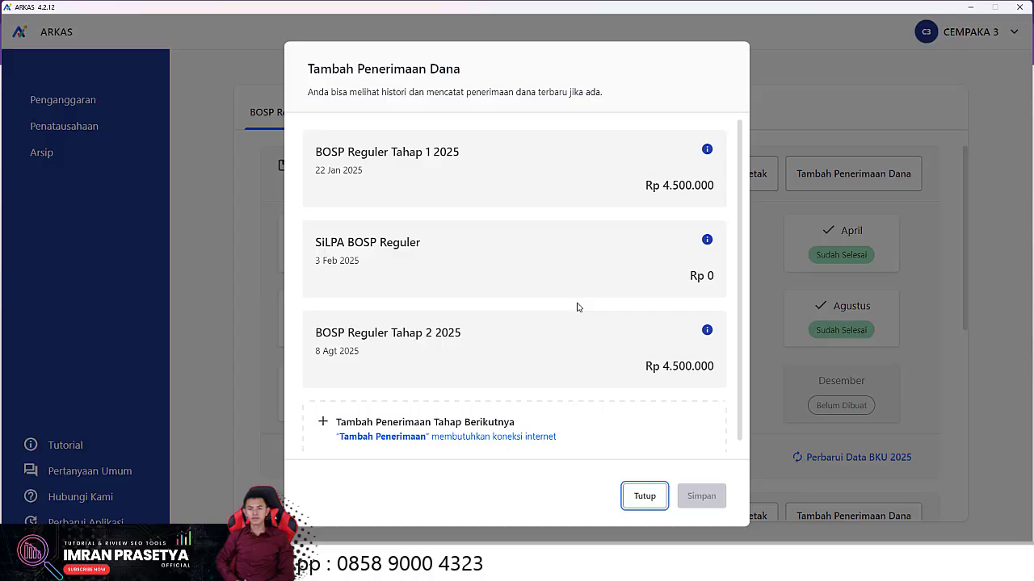
{"action": "left_click", "coordinate": [645, 496]}
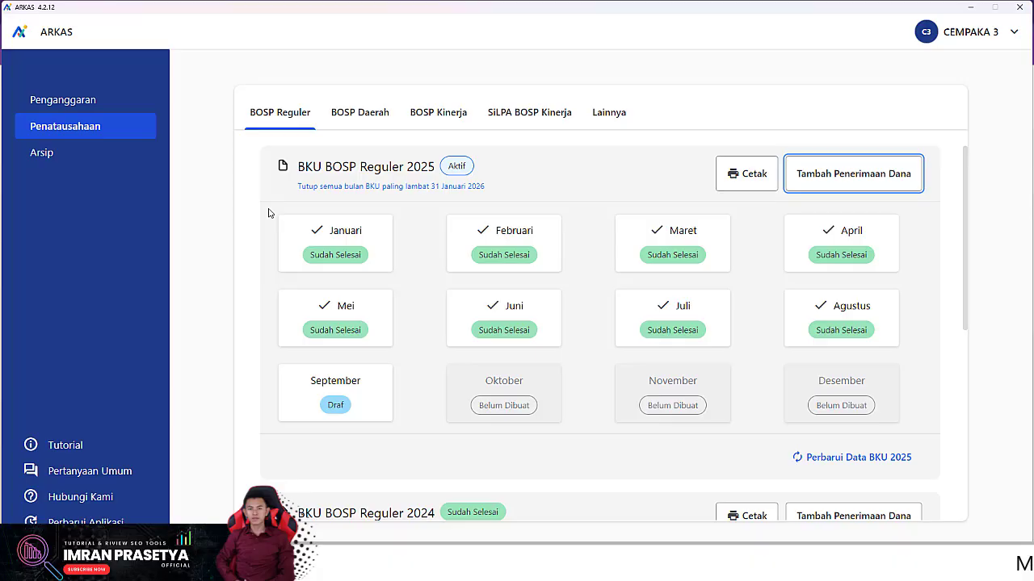
- Examine the September budget items in the RKAS BOSP Reguler 2025
{"action": "left_click", "coordinate": [84, 106]}
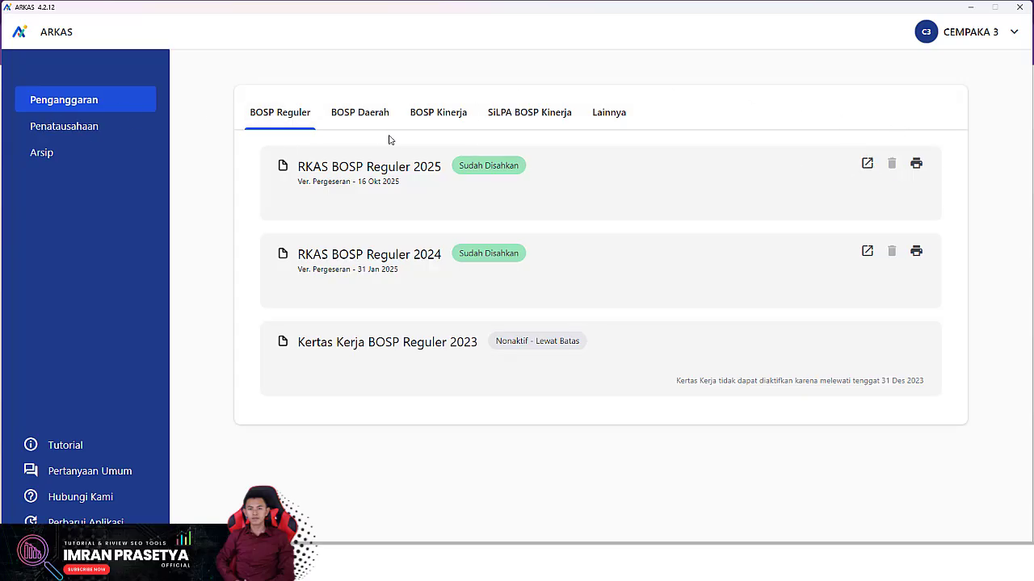
{"action": "left_click", "coordinate": [867, 164]}
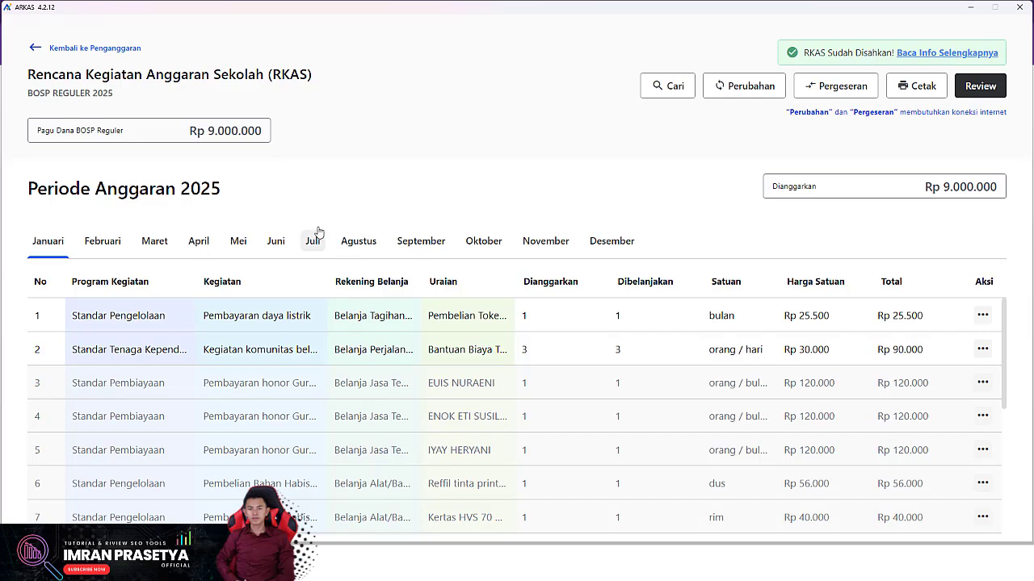
{"action": "left_click", "coordinate": [427, 244]}
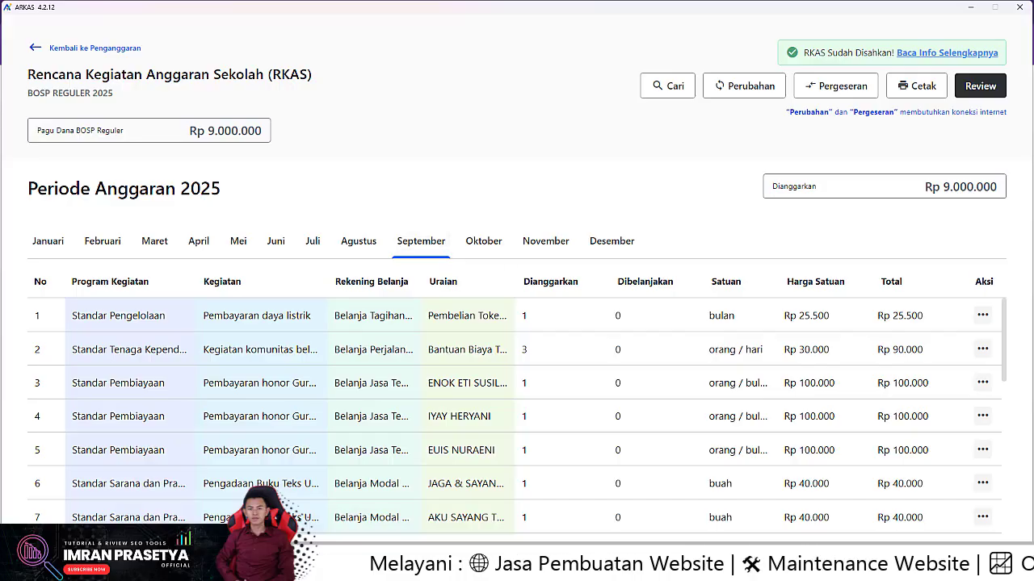
{"action": "scroll", "coordinate": [1015, 437], "scroll_direction": "down", "scroll_amount": 5}
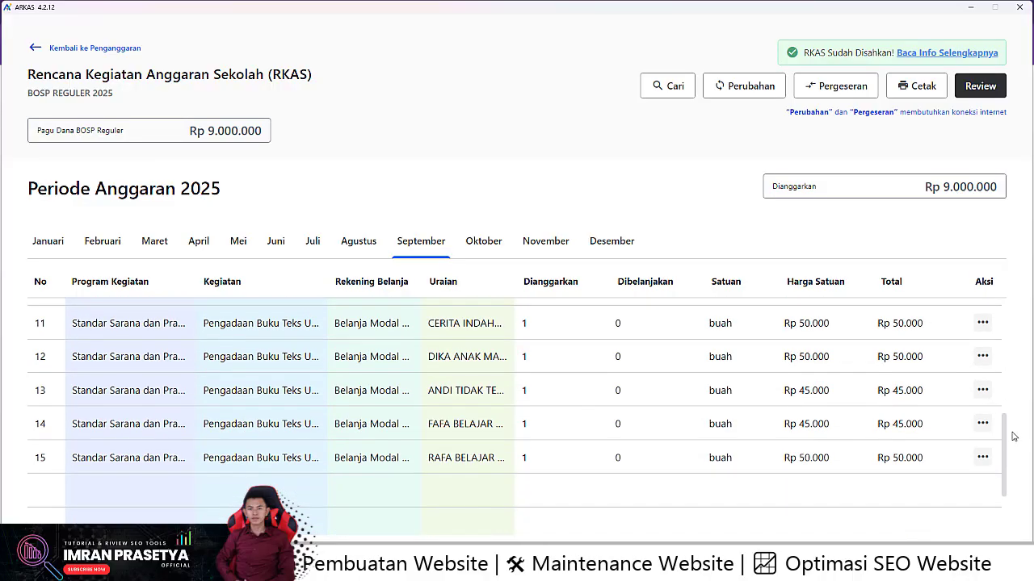
{"action": "left_click_drag", "start_coordinate": [1014, 437], "coordinate": [1015, 332]}
{"action": "left_click", "coordinate": [982, 384]}
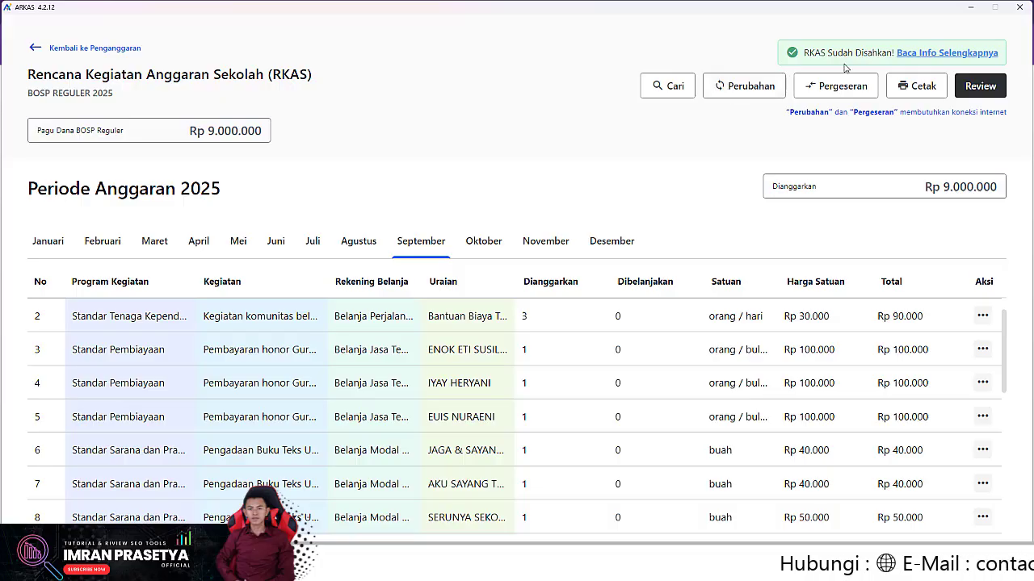
- Start a Pergeseran of the RKAS BOSP Reguler 2025 and check the actions available for the September electricity item
{"action": "left_click", "coordinate": [856, 87]}
{"action": "left_click", "coordinate": [667, 352]}
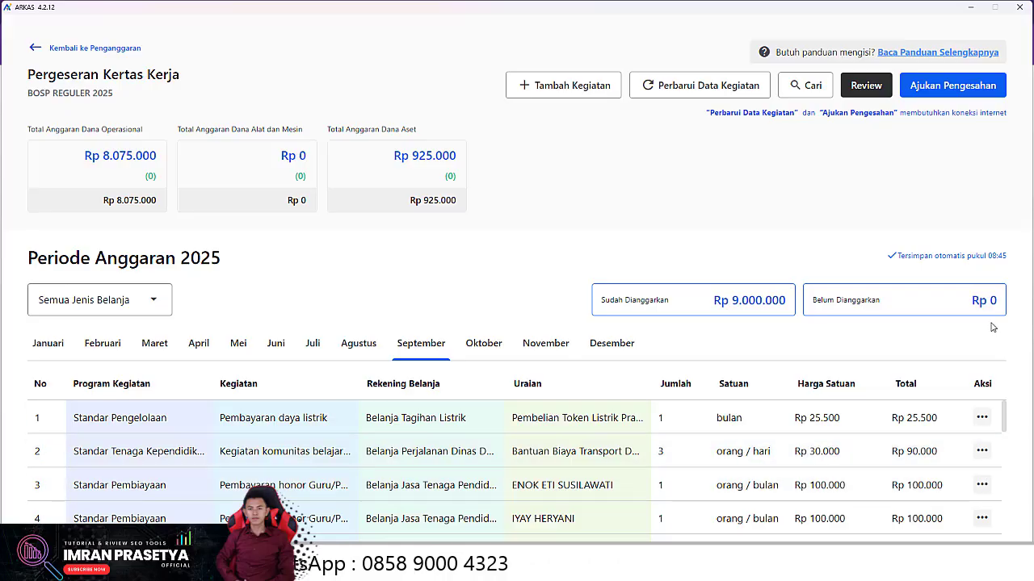
{"action": "left_click", "coordinate": [987, 417]}
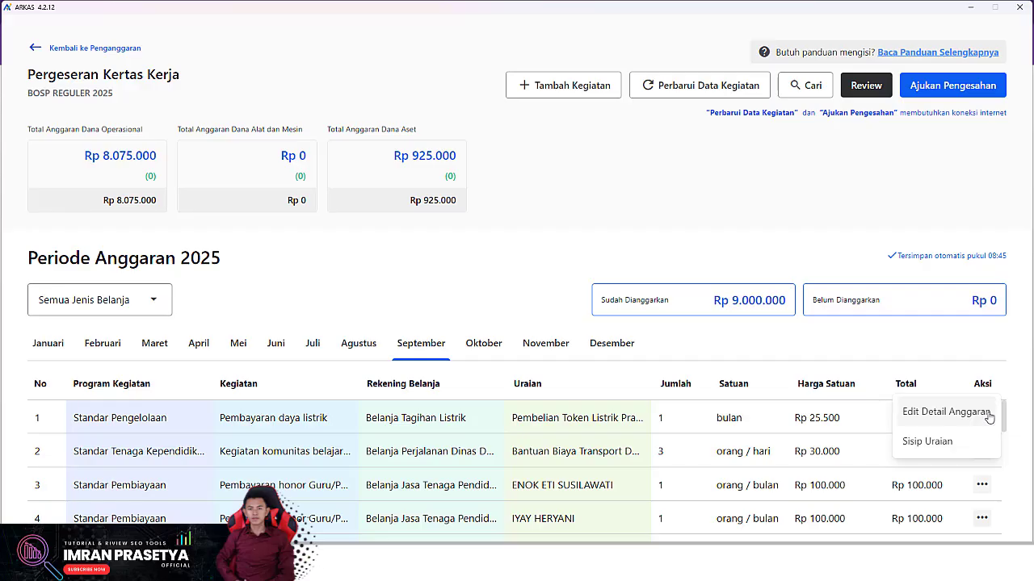
{"action": "left_click", "coordinate": [5, 353]}
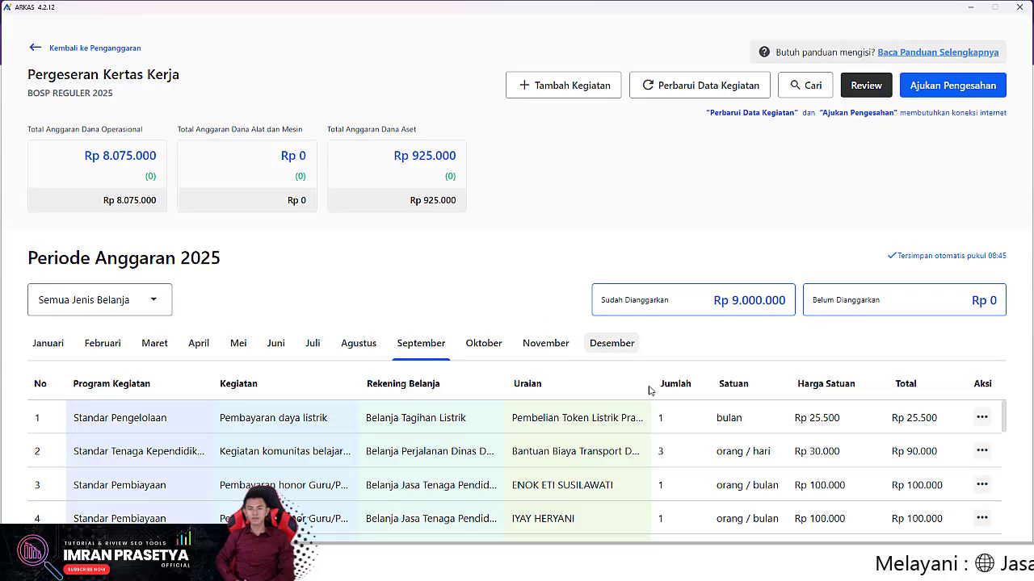
- Remove all months after August from the teacher honorarium budget in September row 4, and update the activity's budget detail
{"action": "scroll", "coordinate": [583, 475], "scroll_direction": "down", "scroll_amount": 1}
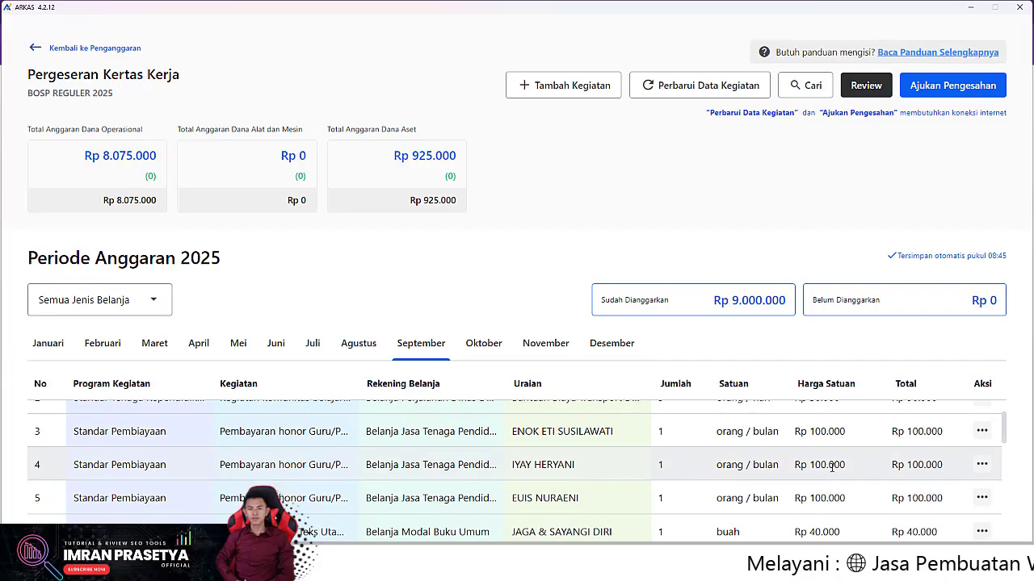
{"action": "left_click", "coordinate": [982, 465]}
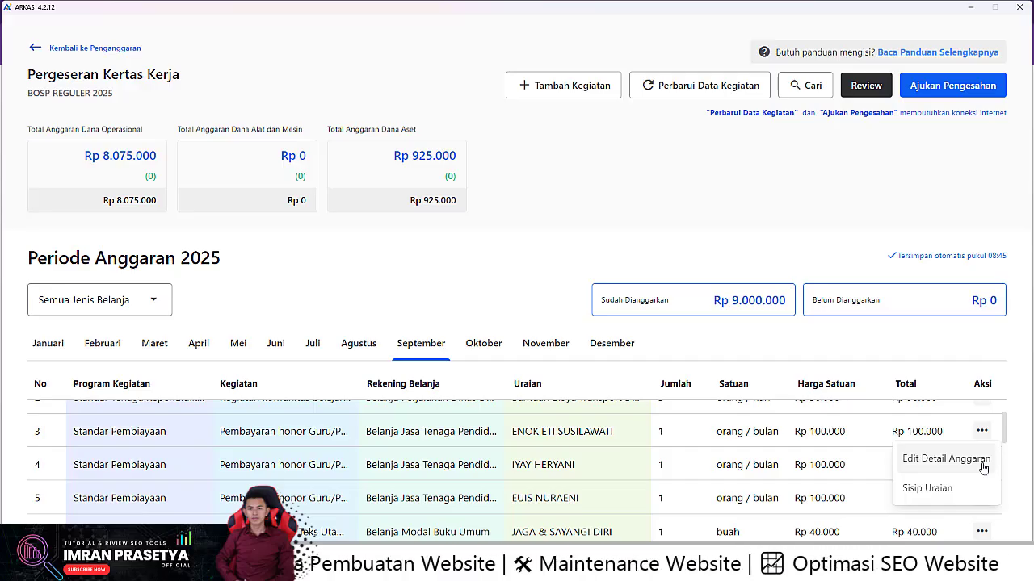
{"action": "left_click", "coordinate": [932, 458]}
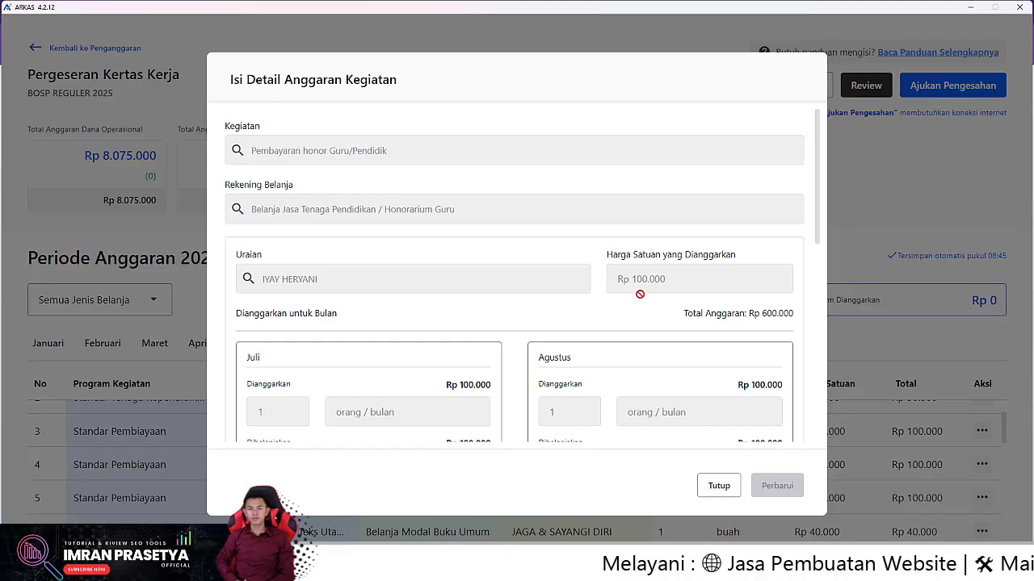
{"action": "scroll", "coordinate": [639, 294], "scroll_direction": "down", "scroll_amount": 1}
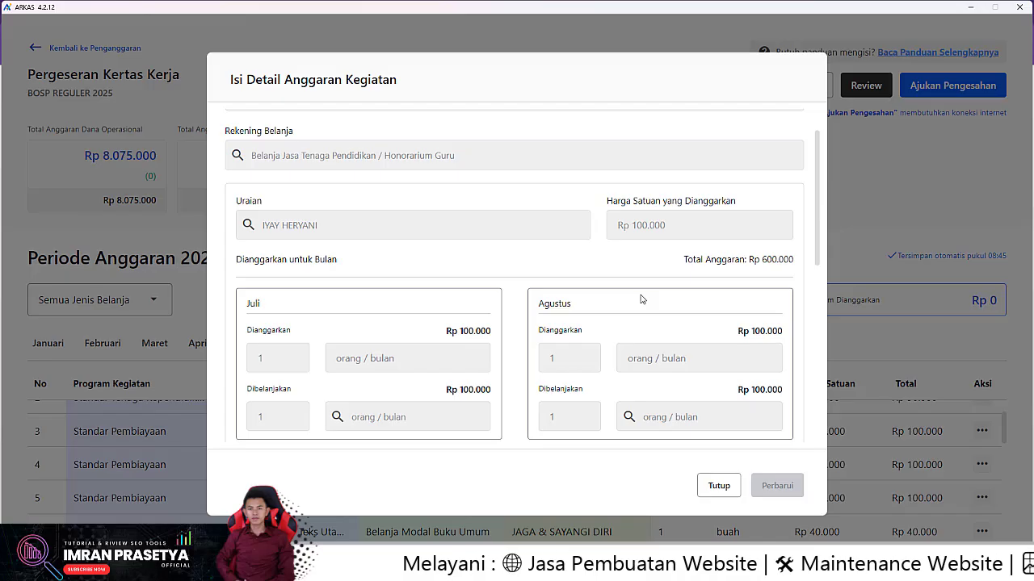
{"action": "scroll", "coordinate": [642, 299], "scroll_direction": "down", "scroll_amount": 3}
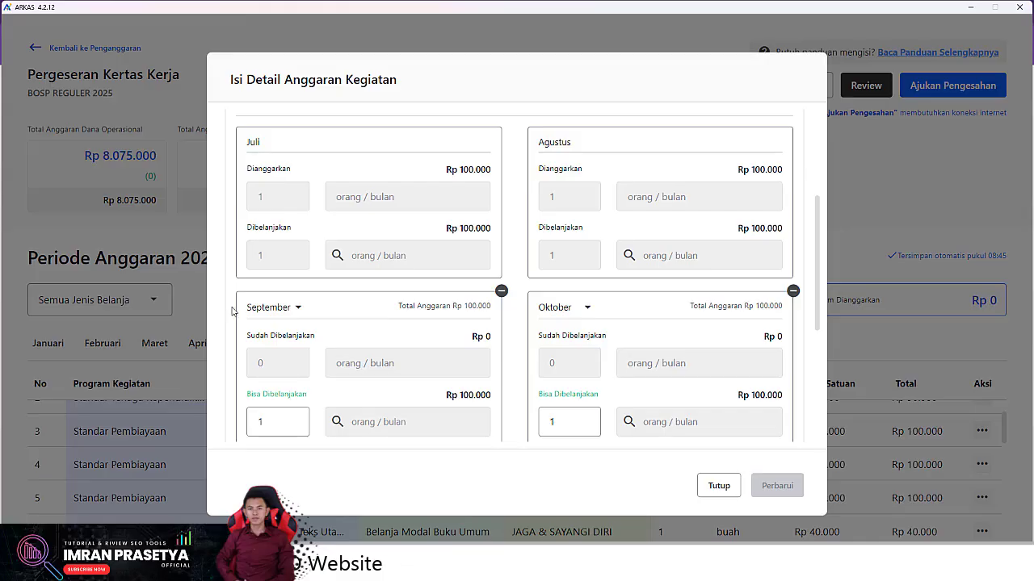
{"action": "left_click", "coordinate": [501, 291]}
{"action": "left_click", "coordinate": [501, 292]}
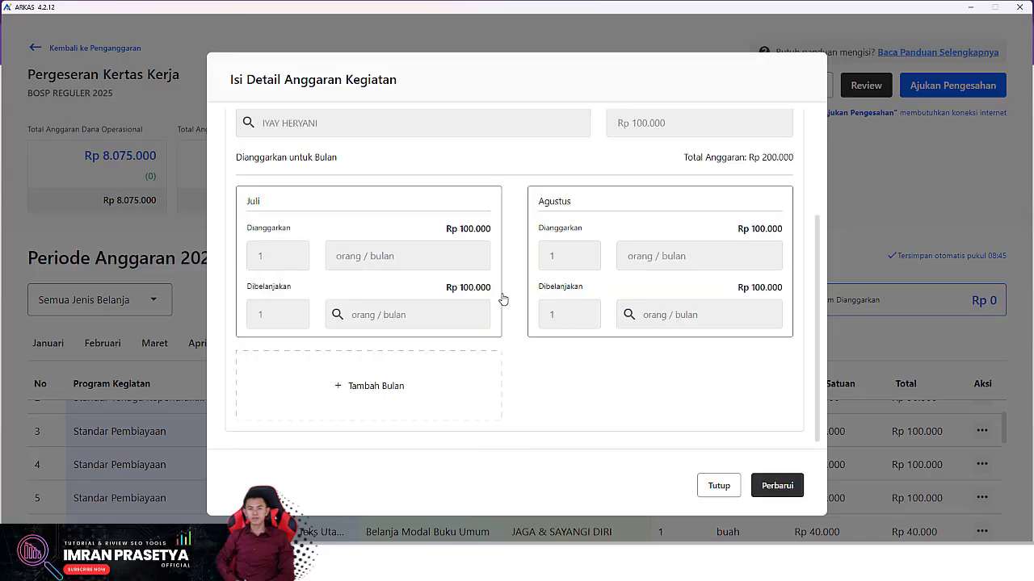
{"action": "left_click", "coordinate": [776, 486]}
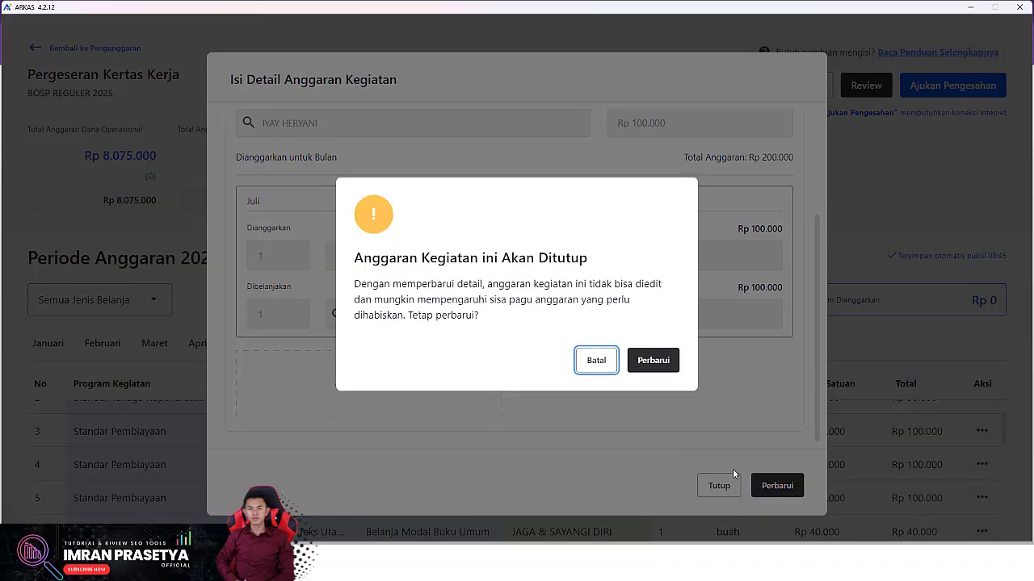
{"action": "left_click", "coordinate": [661, 360]}
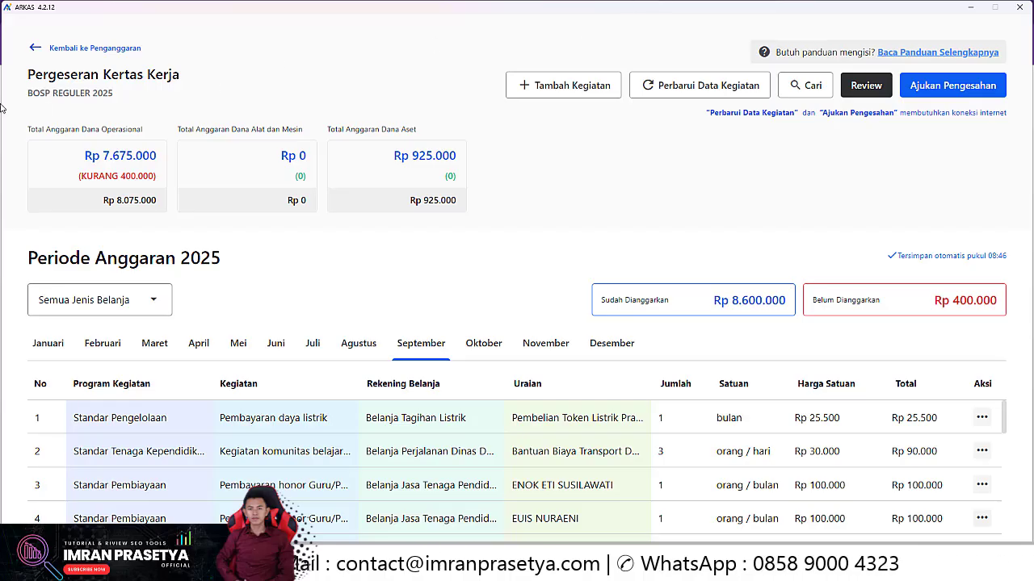
- Cancel the Pergeseran of the BOSP Reguler 2025 worksheet and go back to the previous RKAS version
{"action": "left_click", "coordinate": [34, 52]}
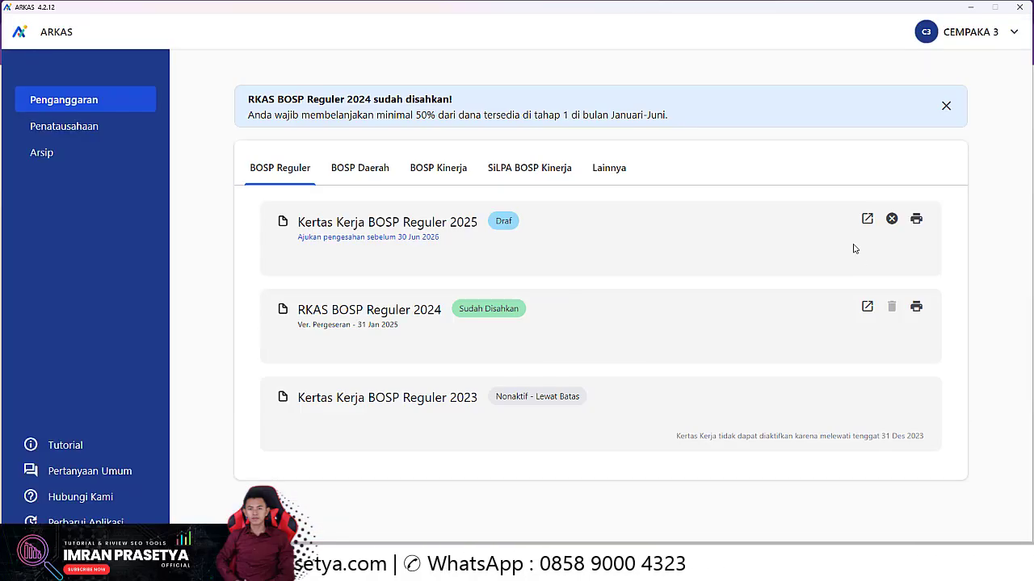
{"action": "left_click", "coordinate": [892, 219]}
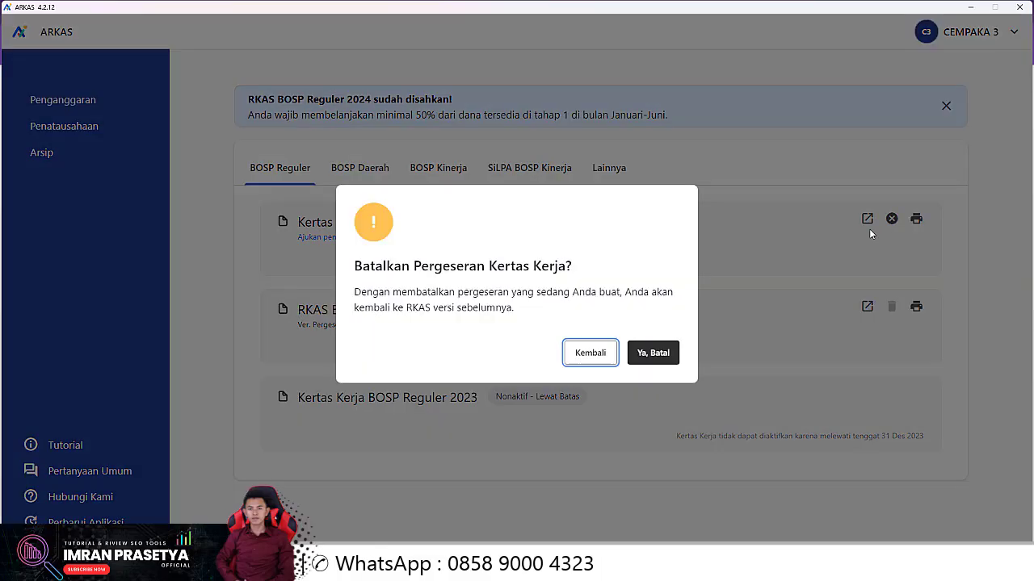
{"action": "left_click", "coordinate": [654, 355]}
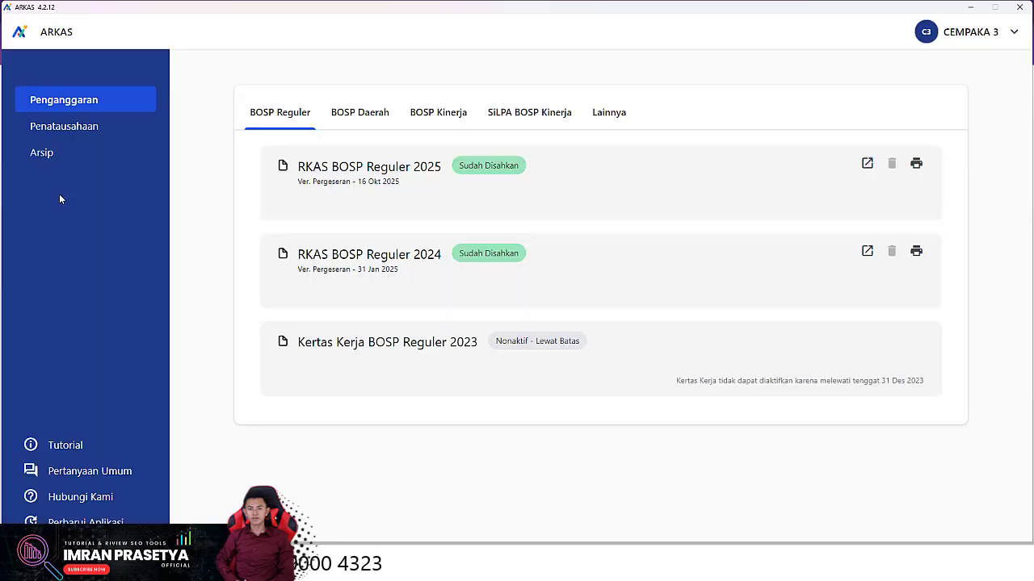
- Check the remaining funds in the July 2025 BKU and the available funds and spendable budget in the September BKU
{"action": "left_click", "coordinate": [77, 131]}
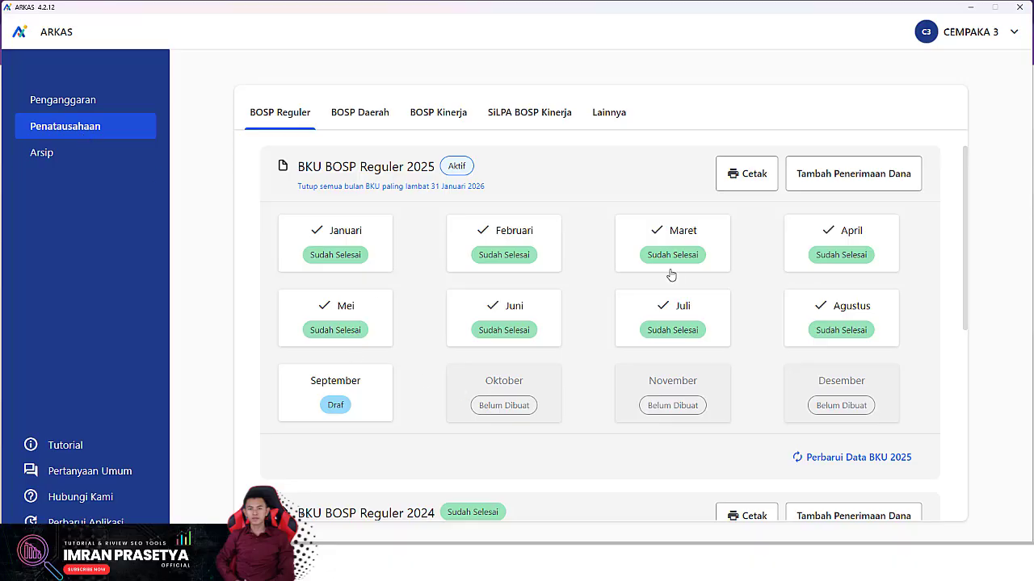
{"action": "left_click", "coordinate": [690, 316]}
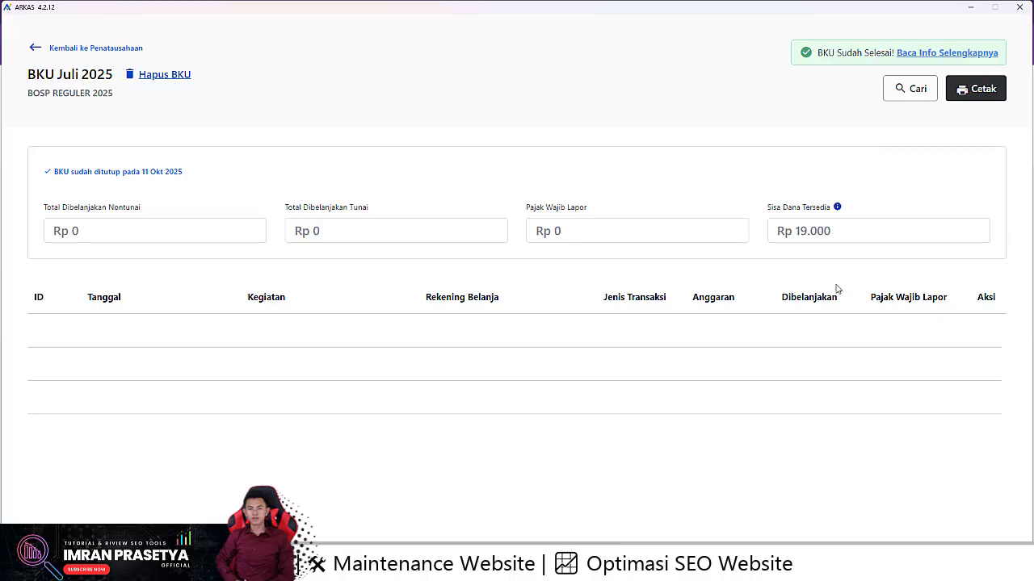
{"action": "left_click", "coordinate": [33, 47]}
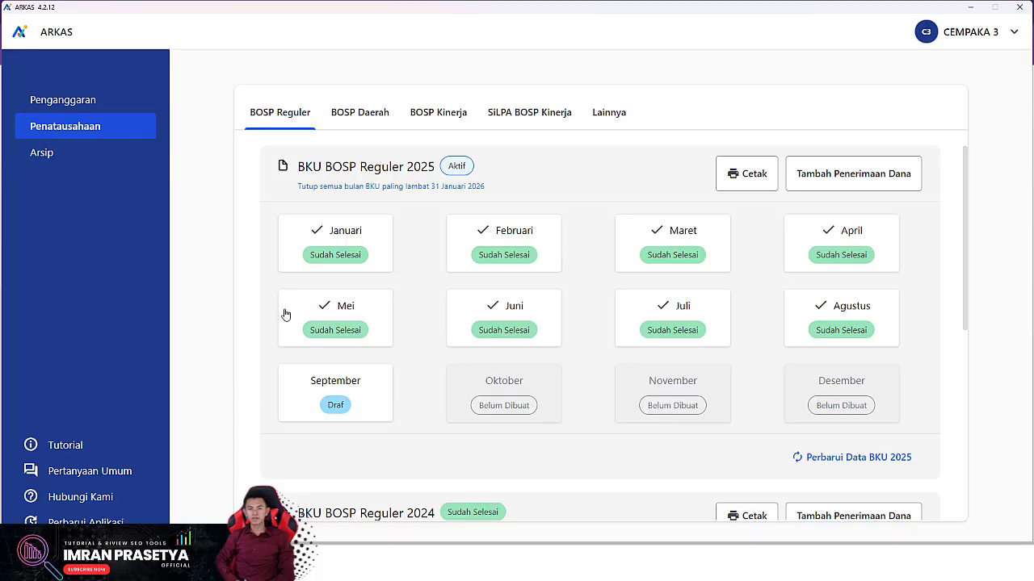
{"action": "left_click", "coordinate": [362, 405]}
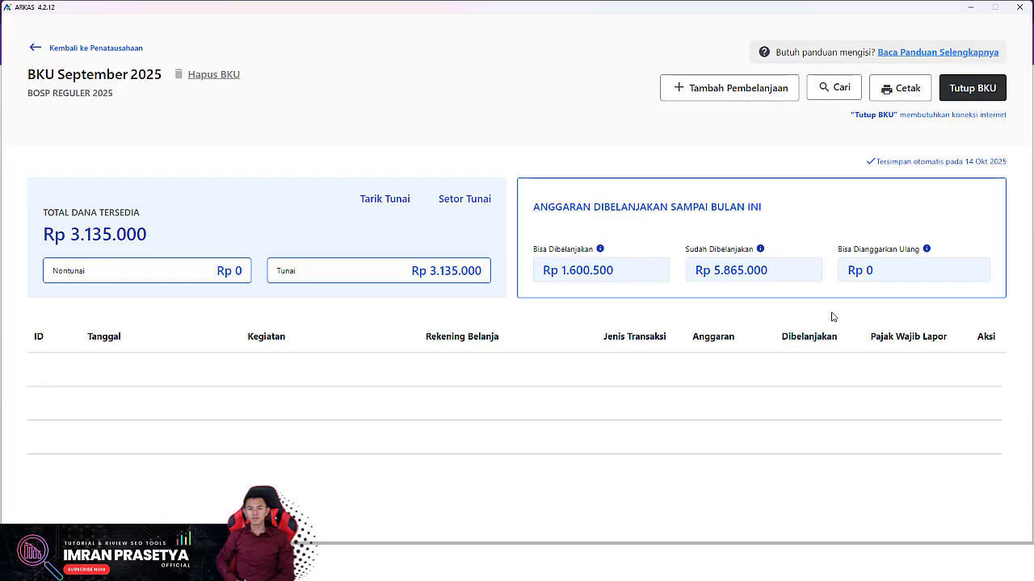
{"action": "left_click", "coordinate": [37, 51]}
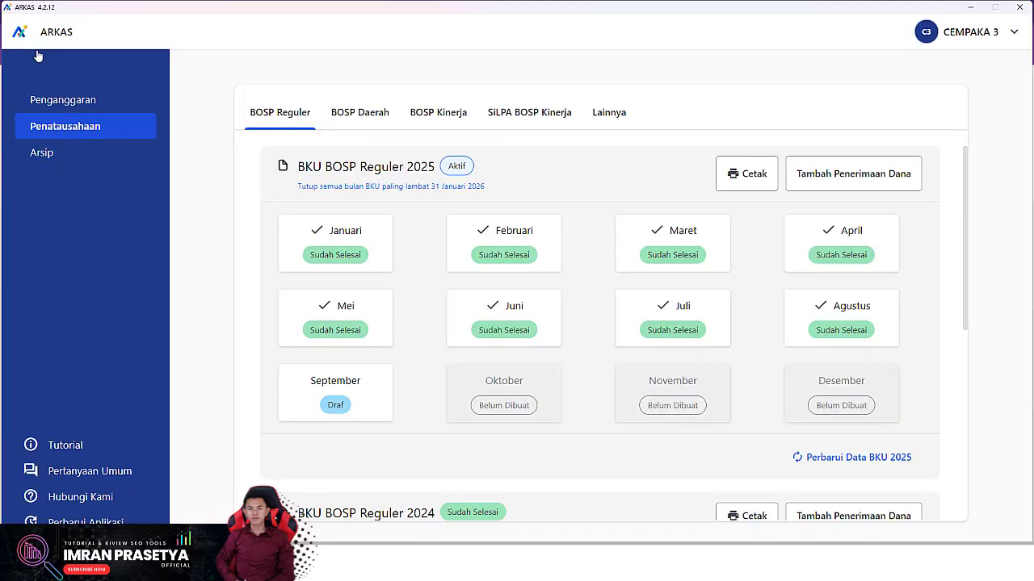
- Open the approved RKAS BOSP Reguler 2025 from the budgeting section
{"action": "left_click", "coordinate": [106, 103]}
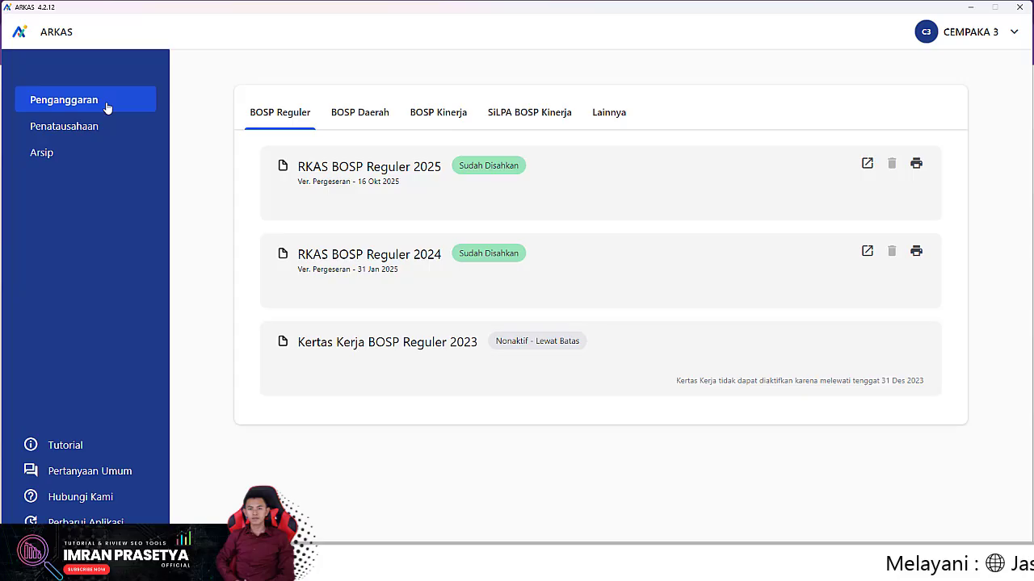
{"action": "left_click", "coordinate": [867, 164]}
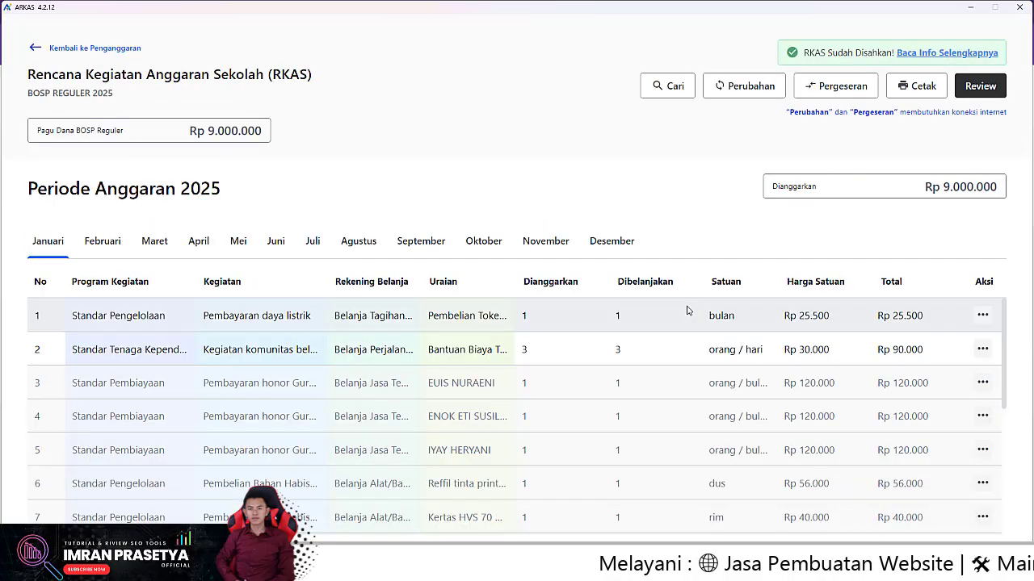